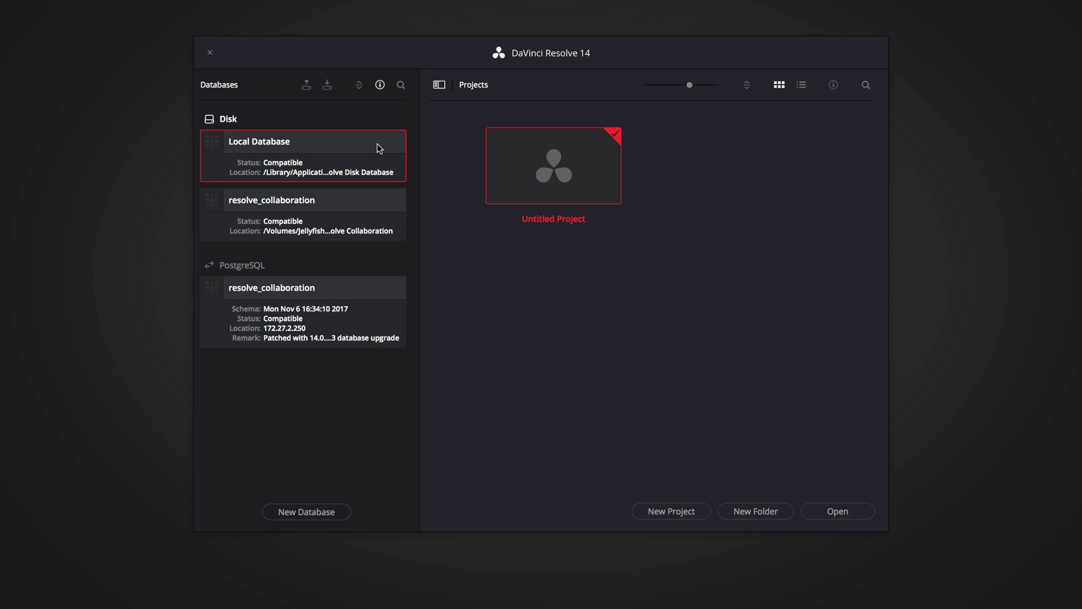
Load Vacancy_Working from the PostgreSQL resolve_collaboration database's project list.
left_click(355, 286)
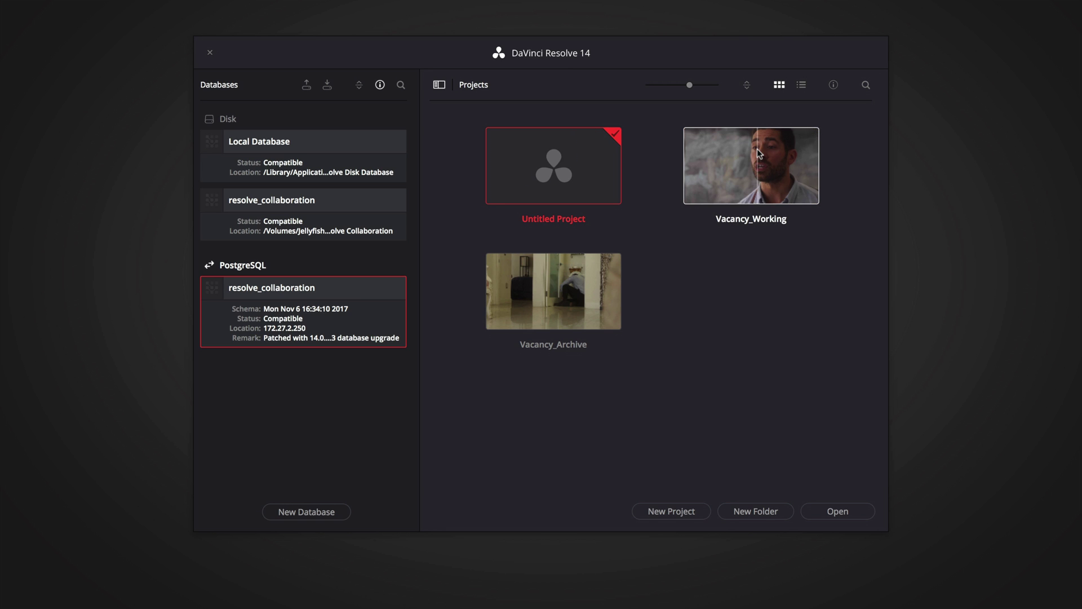
left_click(738, 174)
double_click(738, 174)
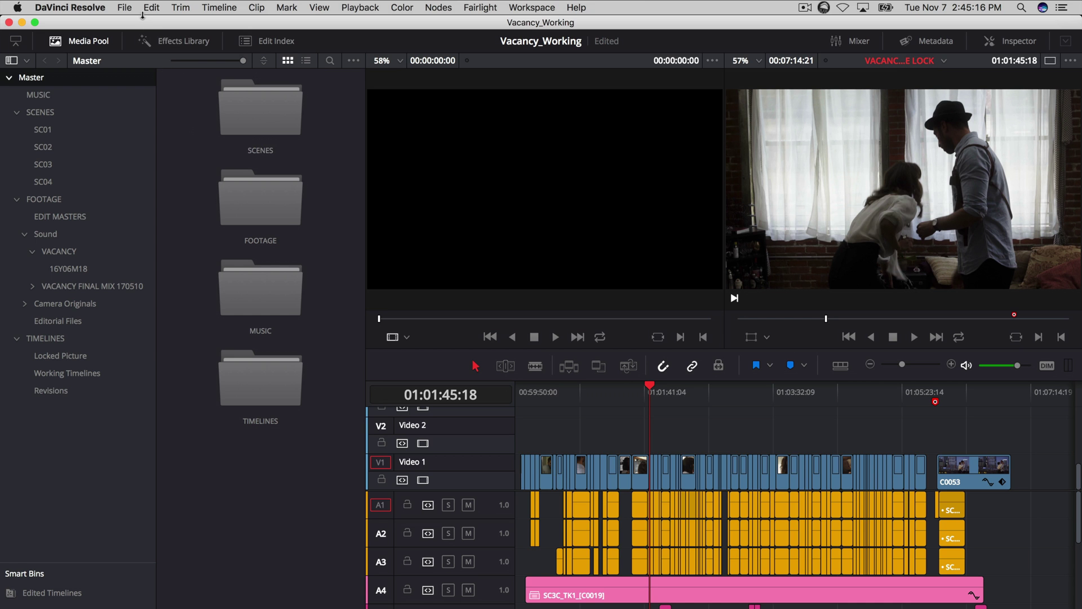
Turn on Enable Collaboration, saving Vacancy_Working so it reloads in collaboration mode.
left_click(125, 7)
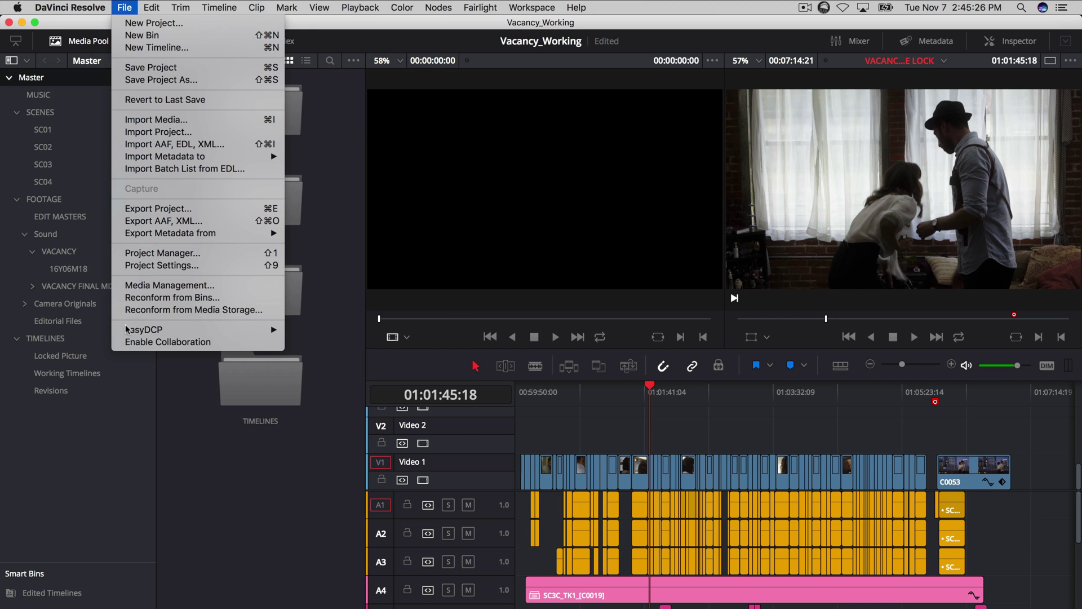
left_click(124, 342)
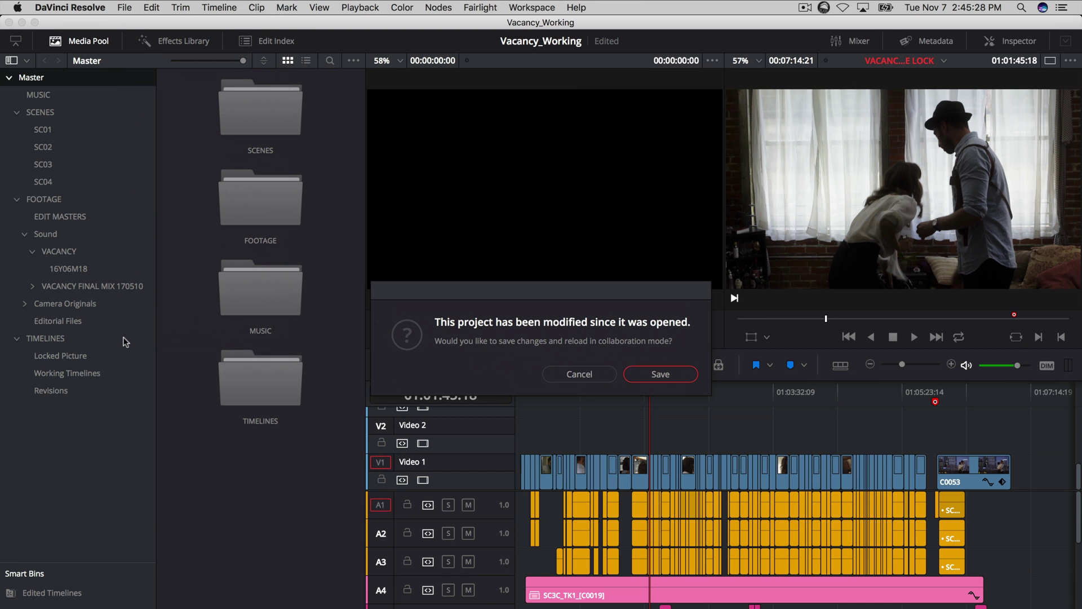
left_click(684, 374)
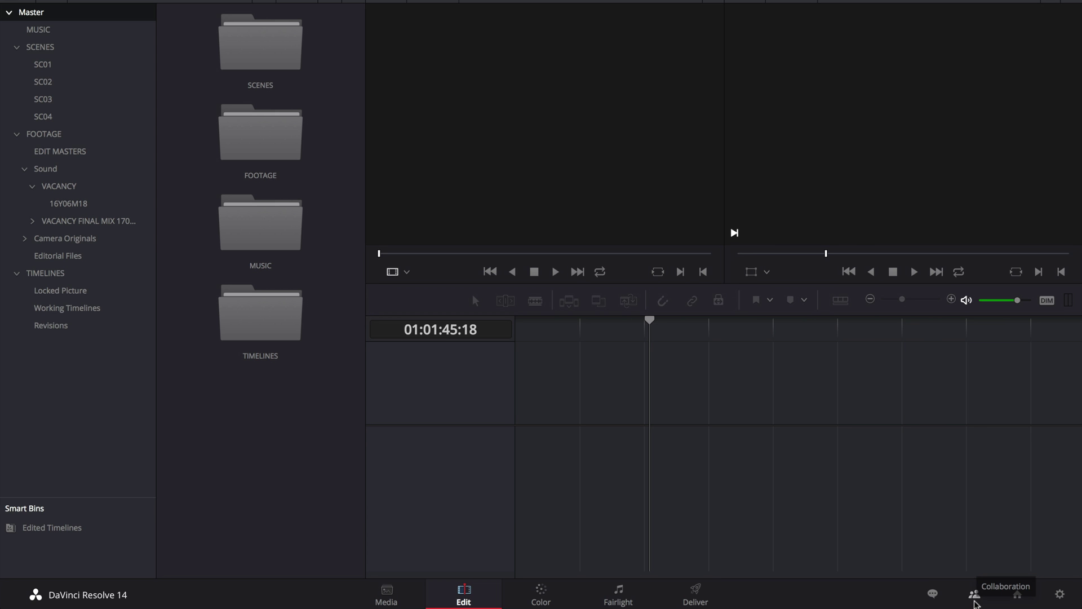
Show the Project Members panel for the shared Vacancy_Working project.
left_click(974, 601)
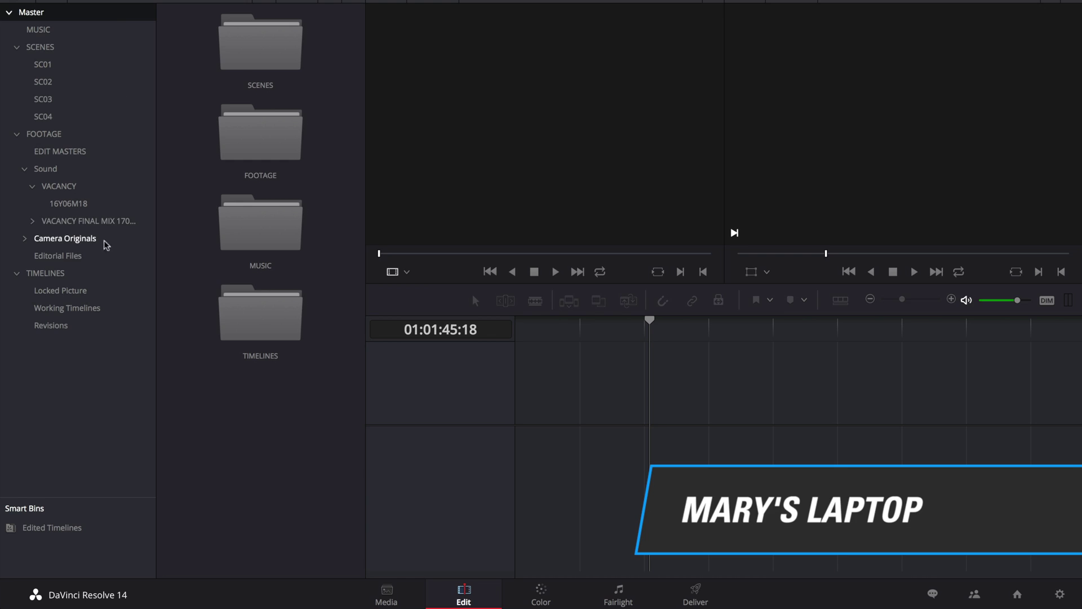
Open the TIMELINES bin in the Media Pool.
left_click(98, 275)
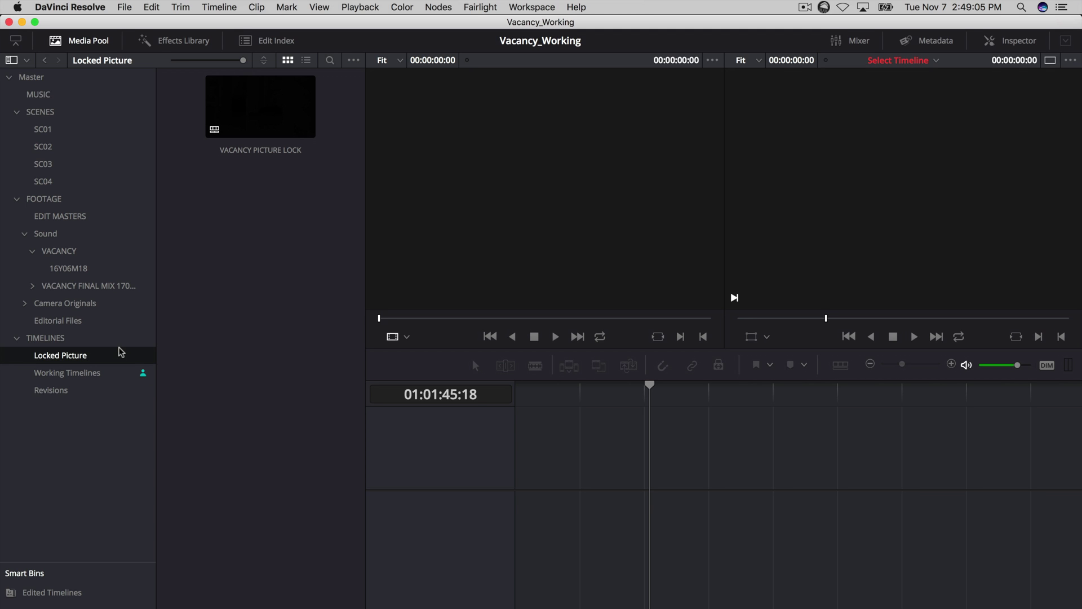
Load the VACANCY PICTURE LOCK timeline and scrub through it to preview the edit.
left_click(252, 125)
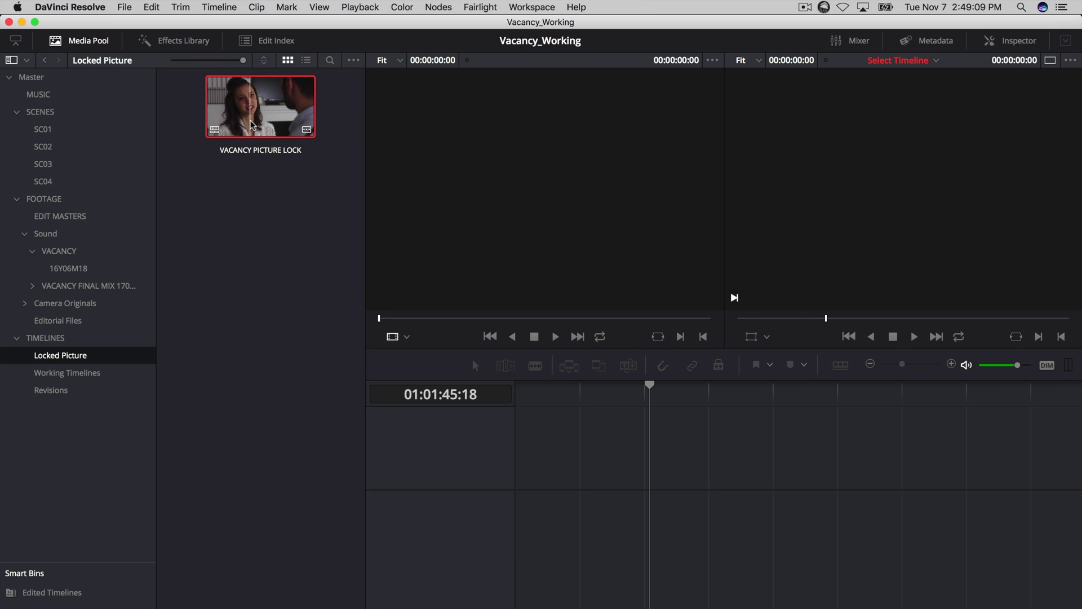
double_click(252, 125)
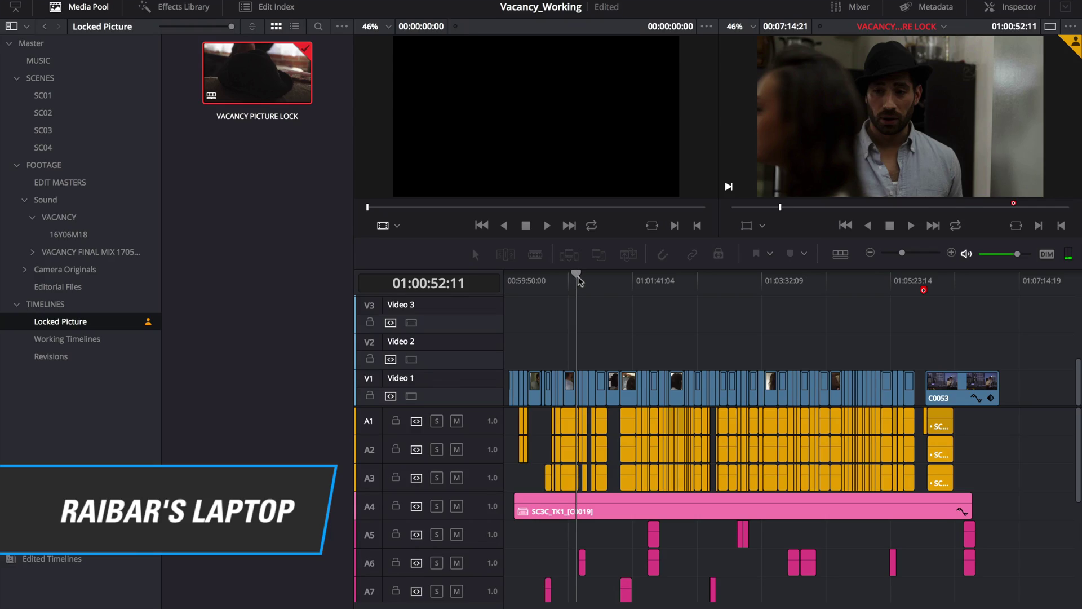
mouse_move(578, 280)
left_mouse_down()
mouse_move(543, 281)
mouse_move(617, 272)
left_mouse_up()
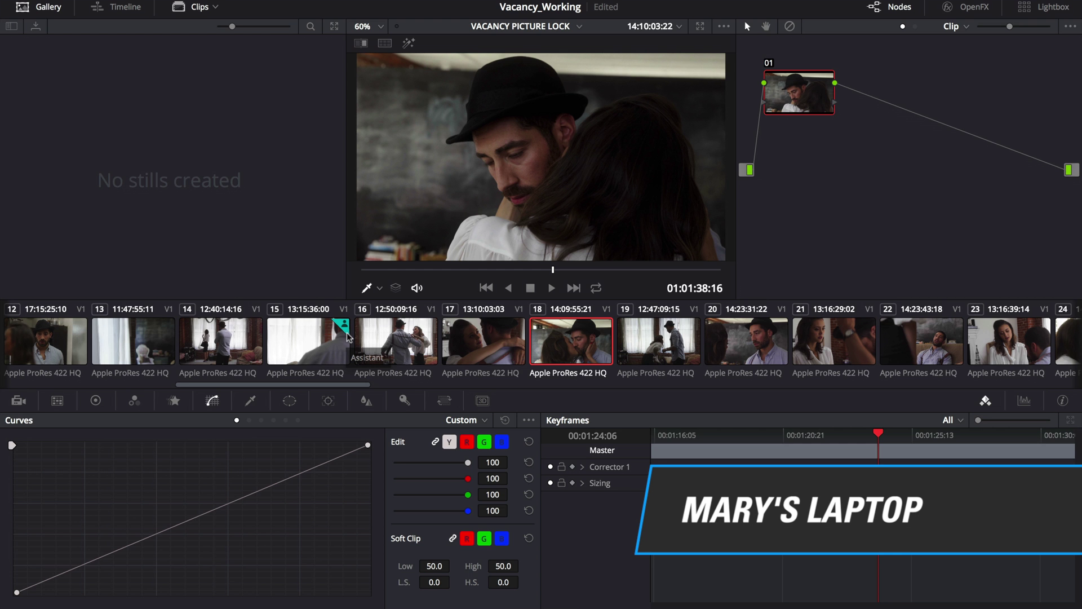
Select clip 14 and raise a Custom Curves point to brighten it.
left_click(397, 342)
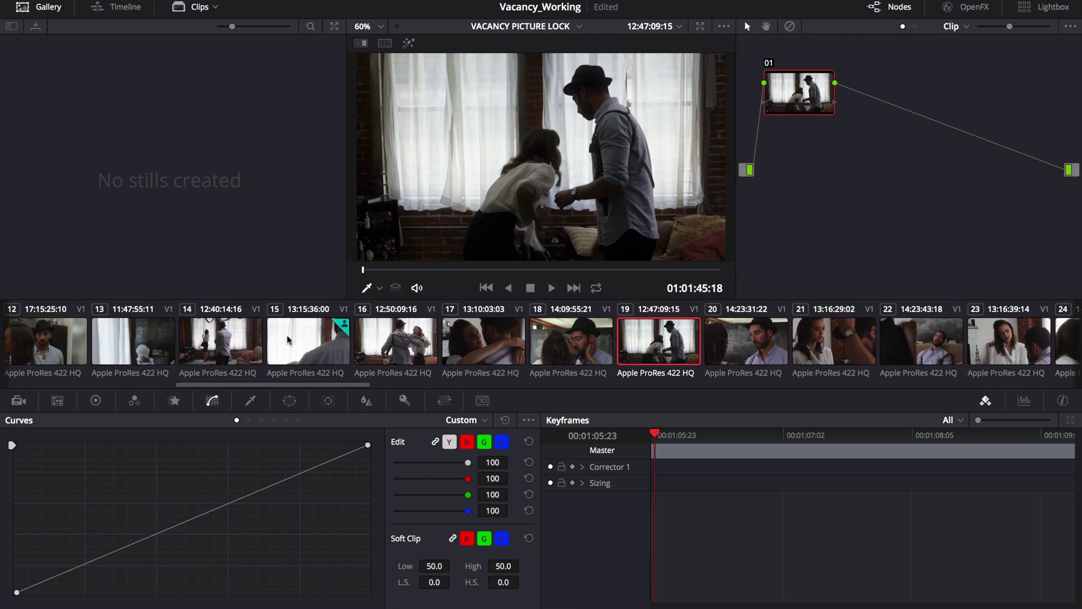
left_click(233, 338)
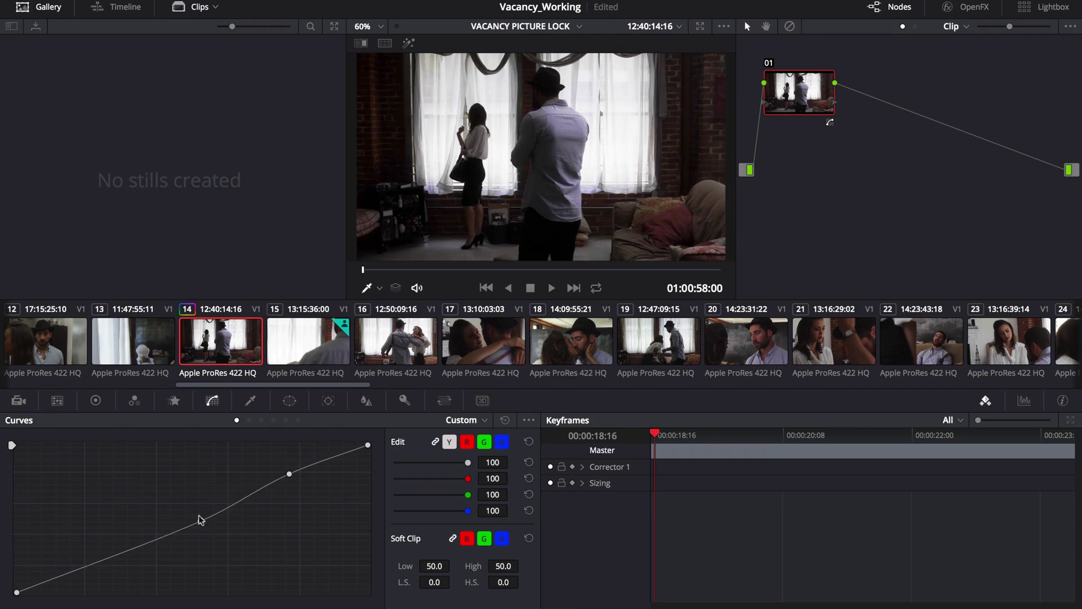
left_click_drag(200, 519, 201, 516)
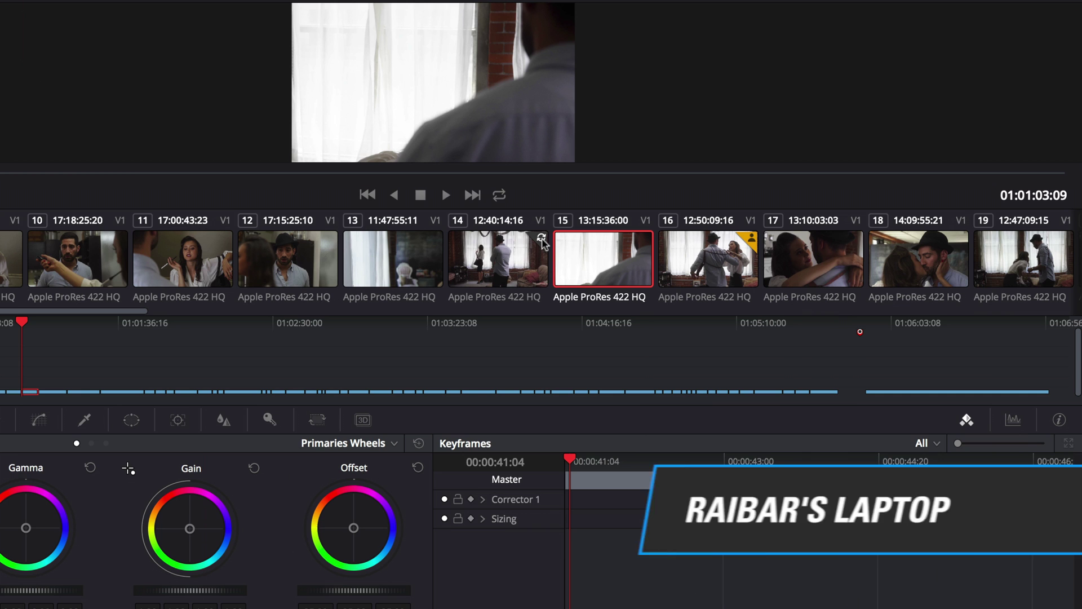
Select clip 14 in the Color page thumbnail timeline to view its shot.
left_click(542, 241)
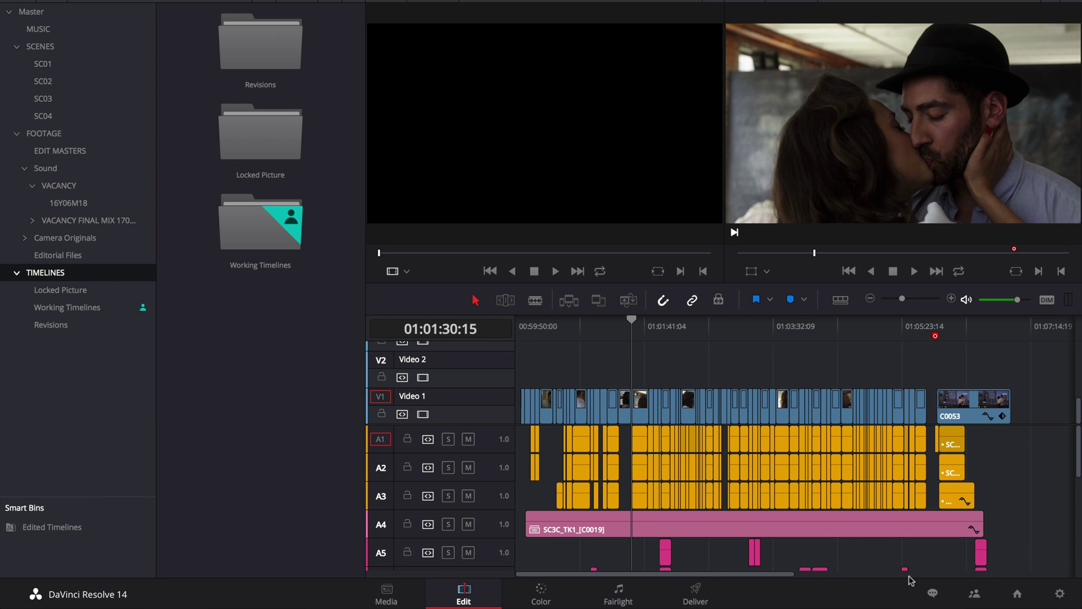
Show the Collaboration Chat panel from the Edit page.
left_click(931, 594)
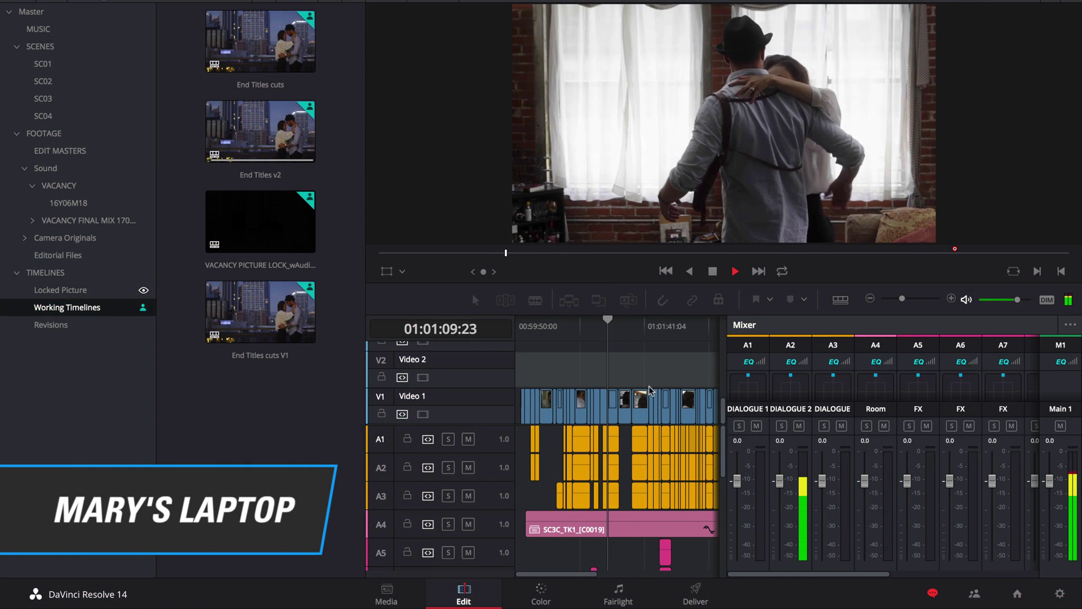
Reopen the Collaboration Chat to read the new messages.
left_click(931, 591)
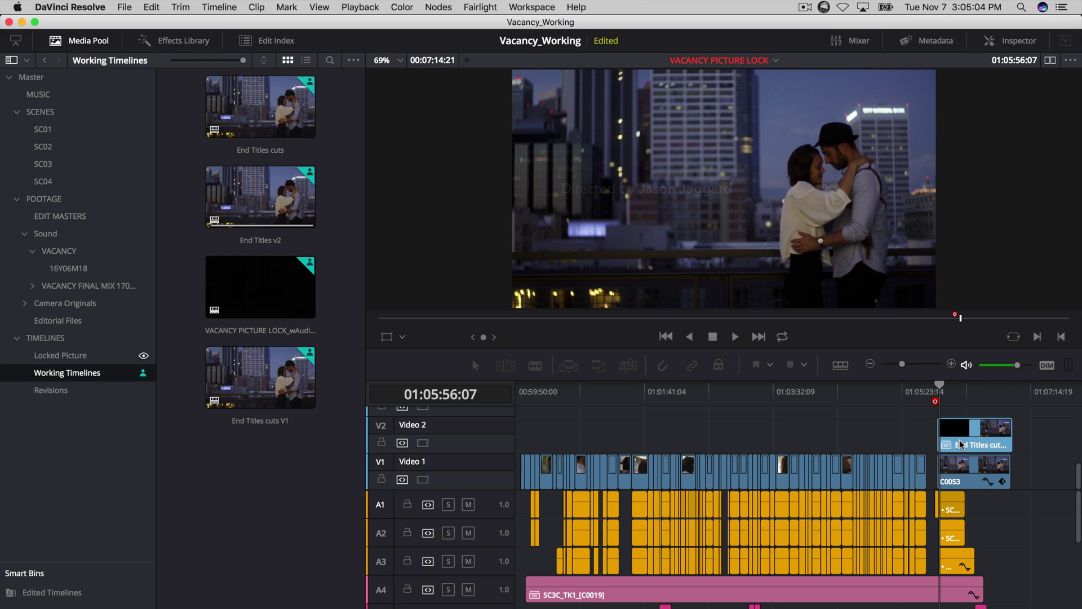
Decompose the End Titles clip on V2 in place, then jump to the End Titles Here marker.
right_click(972, 436)
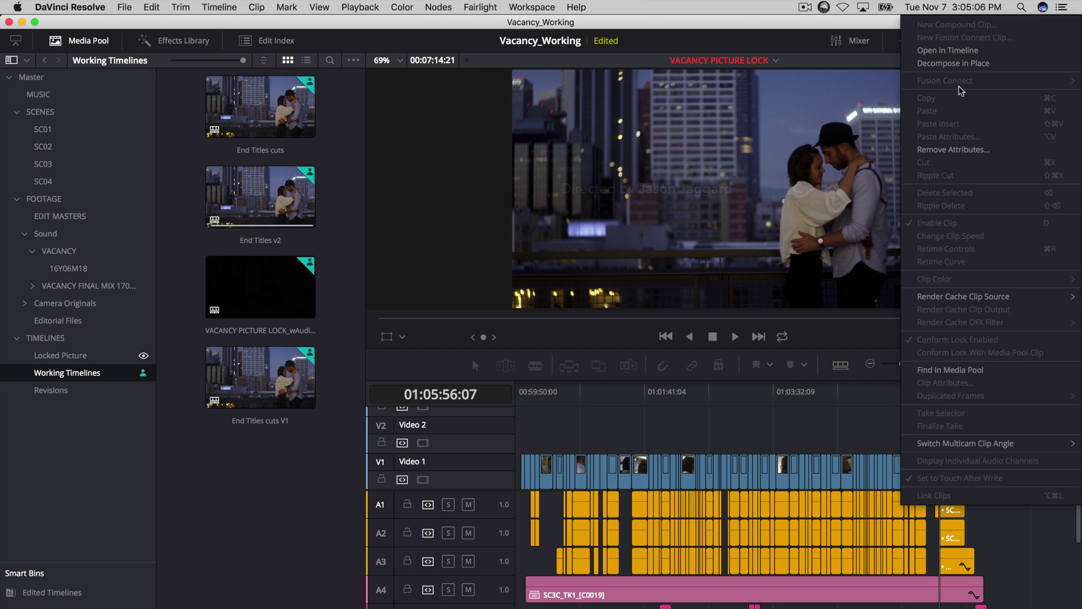
left_click(959, 66)
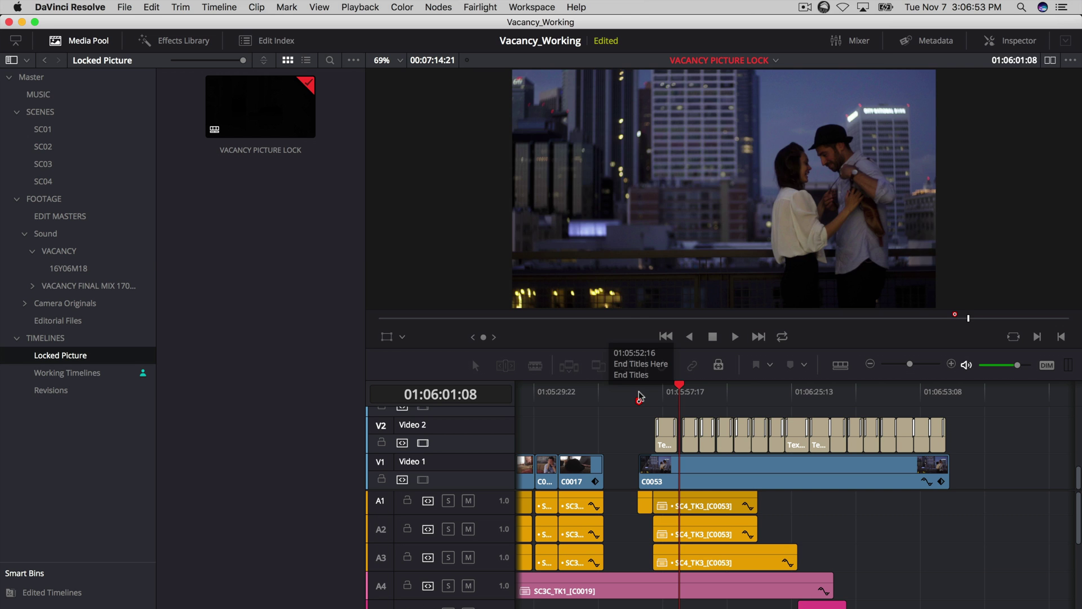
left_click(640, 394)
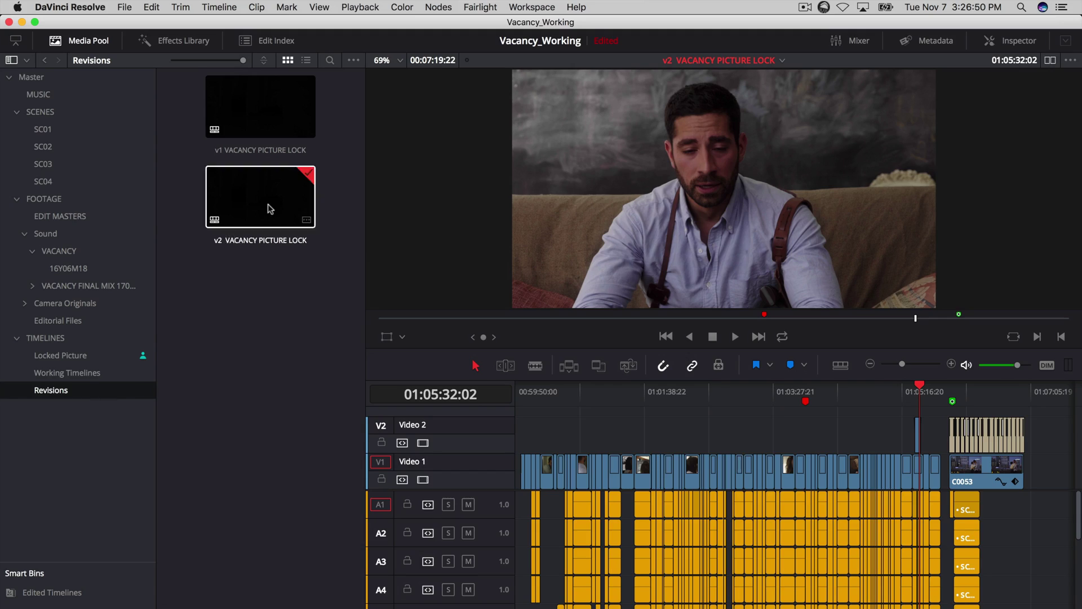
Make v1 VACANCY PICTURE LOCK the current timeline and call up the v2 timeline's options.
left_click(265, 103)
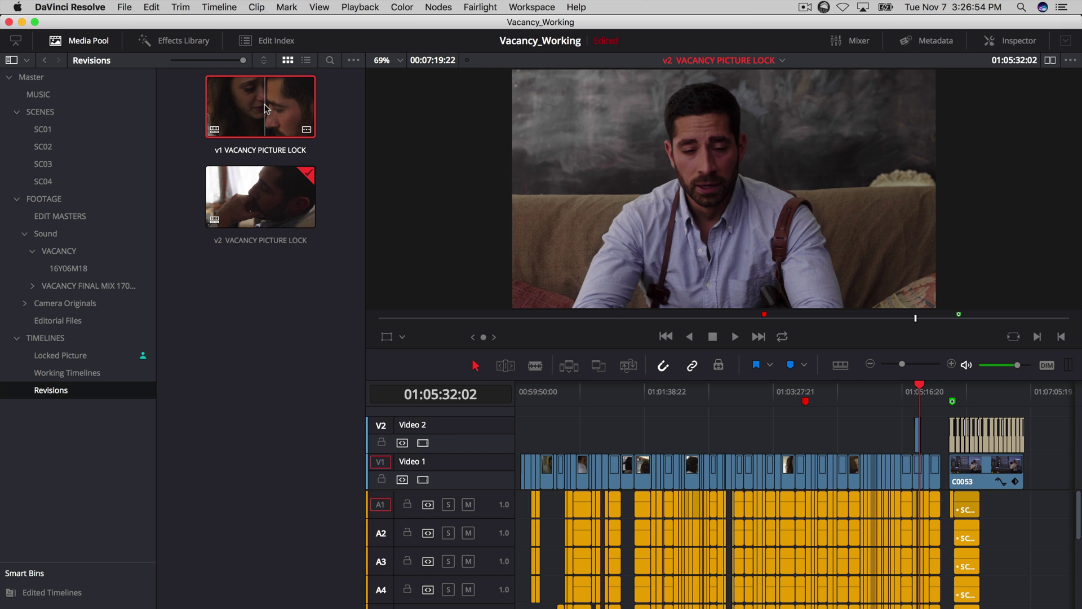
double_click(265, 104)
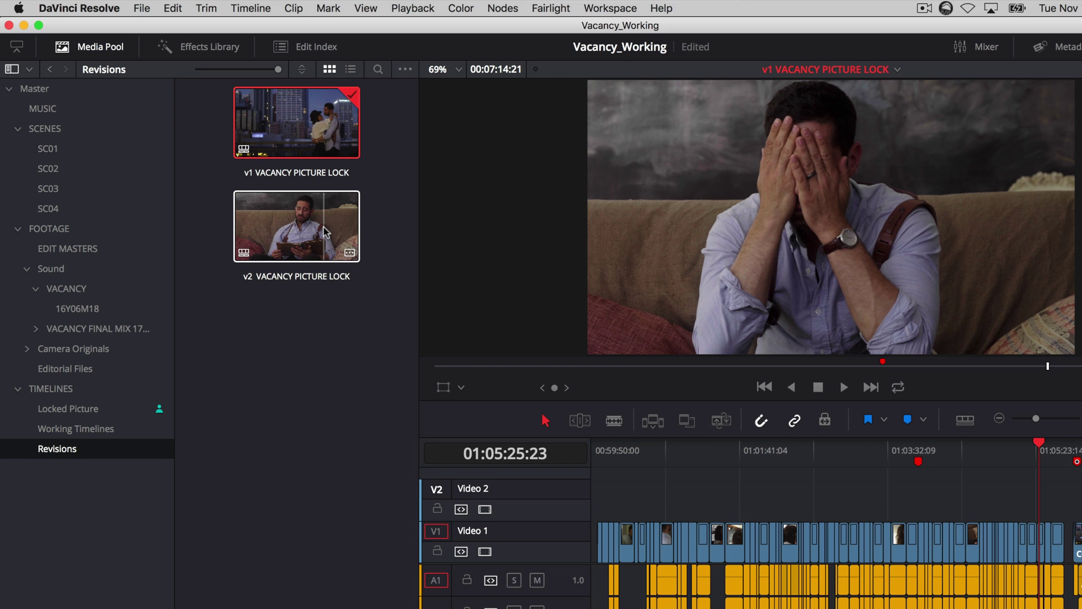
right_click(324, 232)
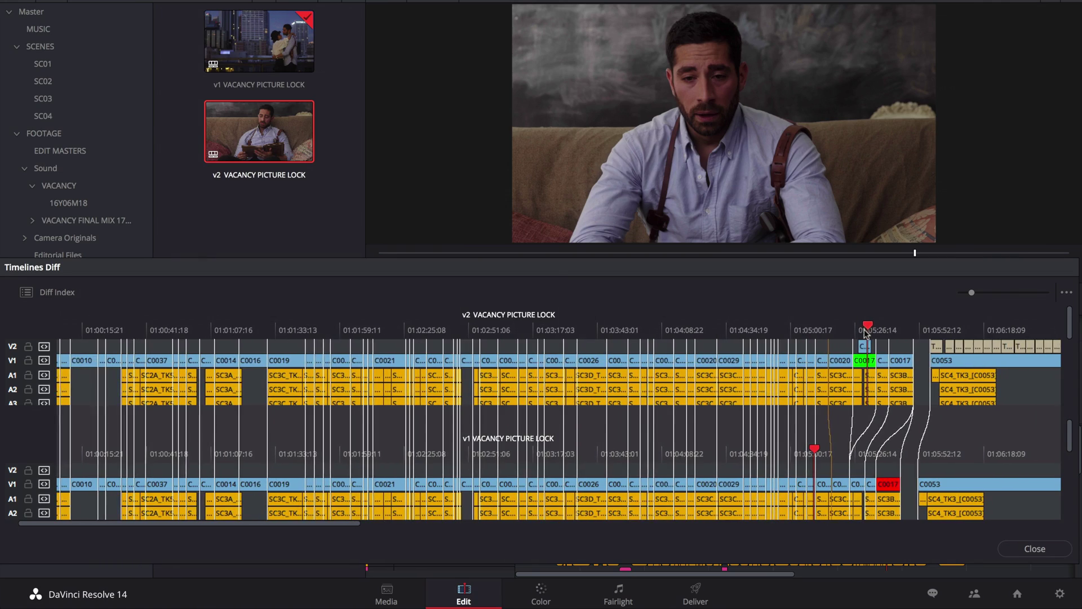
Scrub the v2-versus-v1 comparison around the changed shots, and show then hide the Diff Index.
left_click(812, 449)
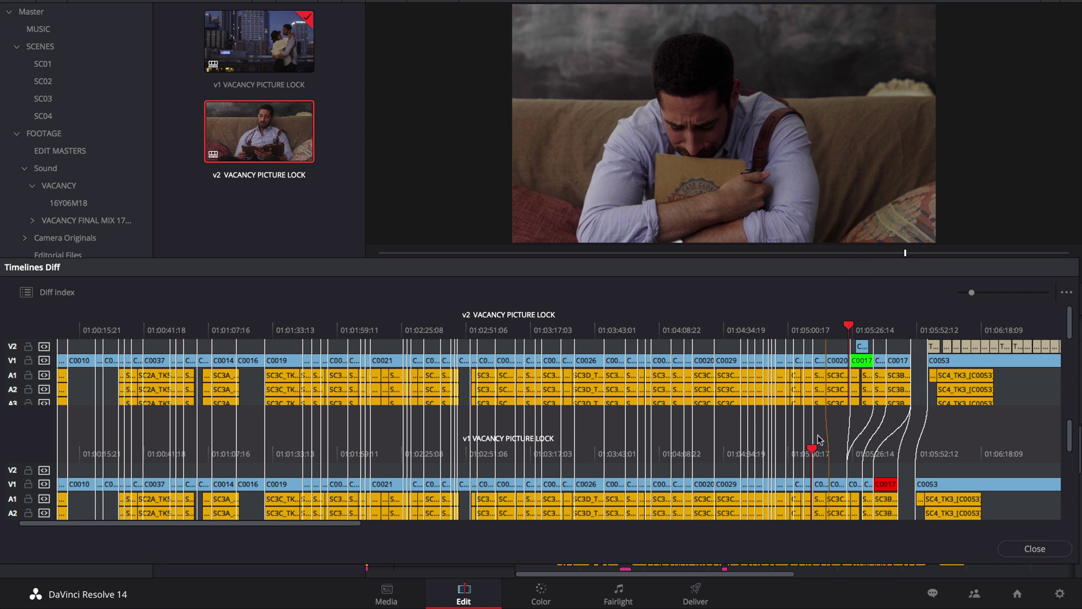
left_click_drag(812, 449, 814, 449)
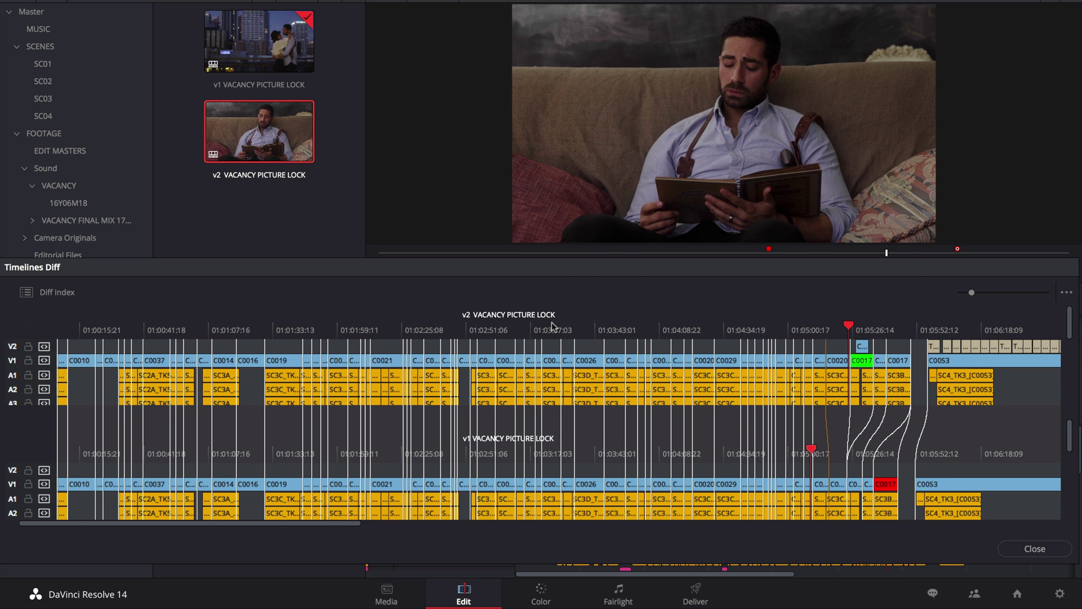
left_click(553, 325)
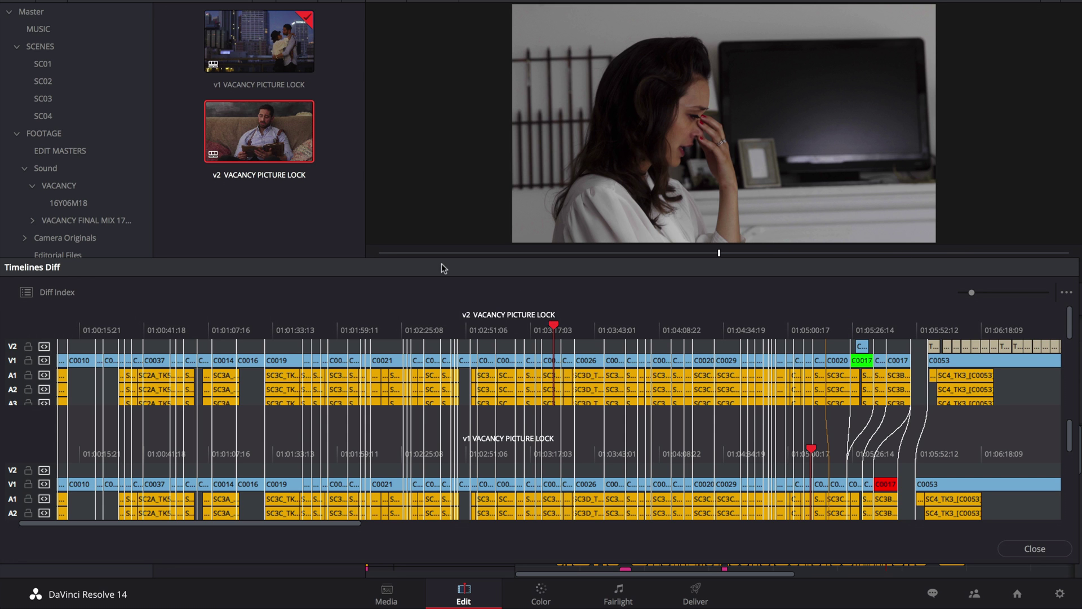
left_click(48, 292)
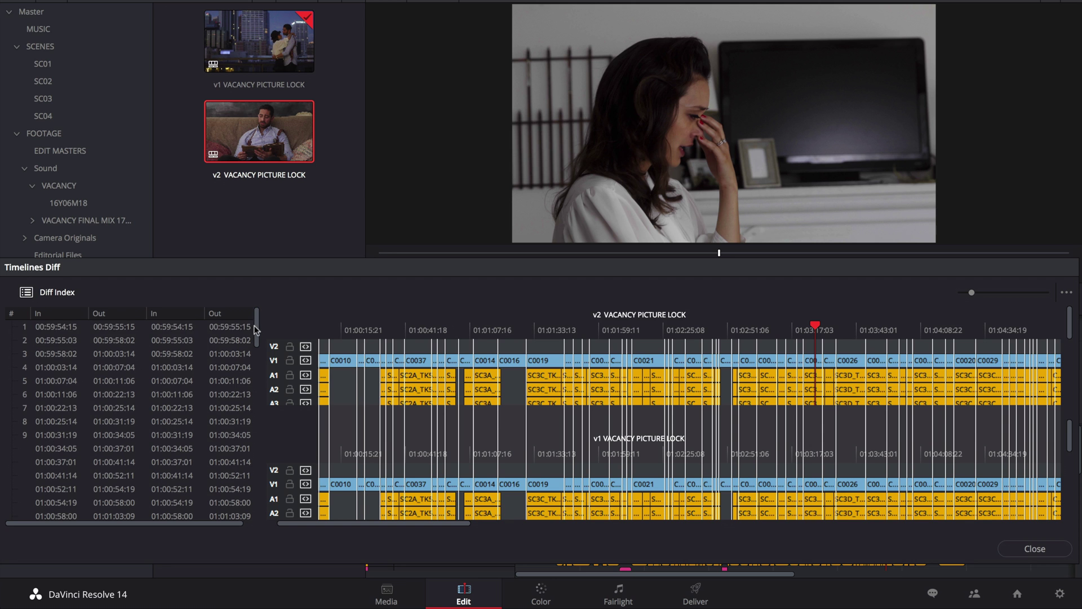
mouse_move(252, 328)
left_mouse_down()
mouse_move(248, 512)
mouse_move(251, 500)
left_mouse_up()
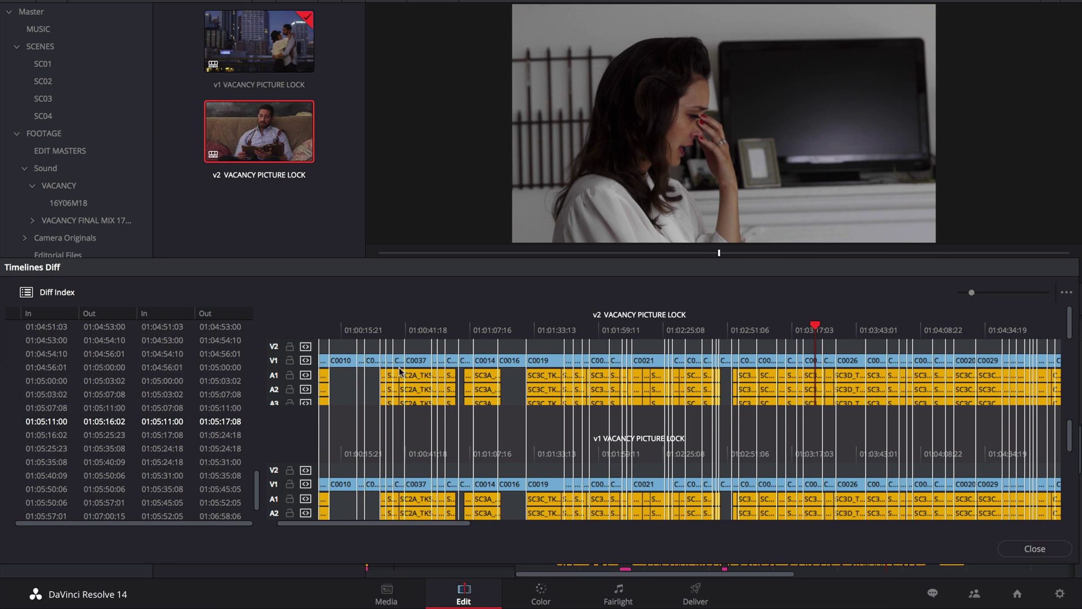
left_click(26, 293)
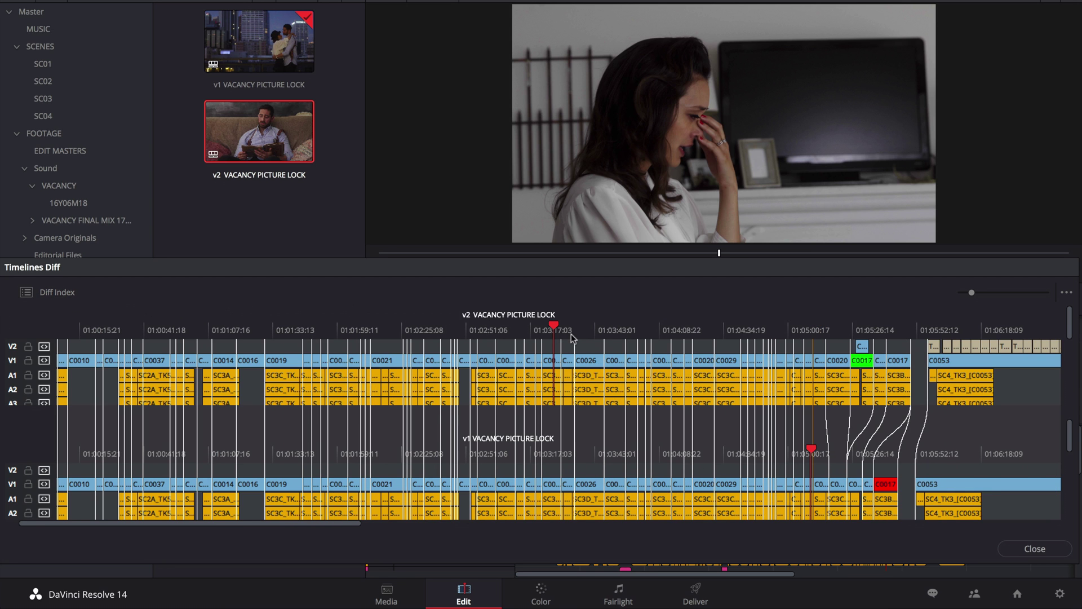
left_click(886, 484)
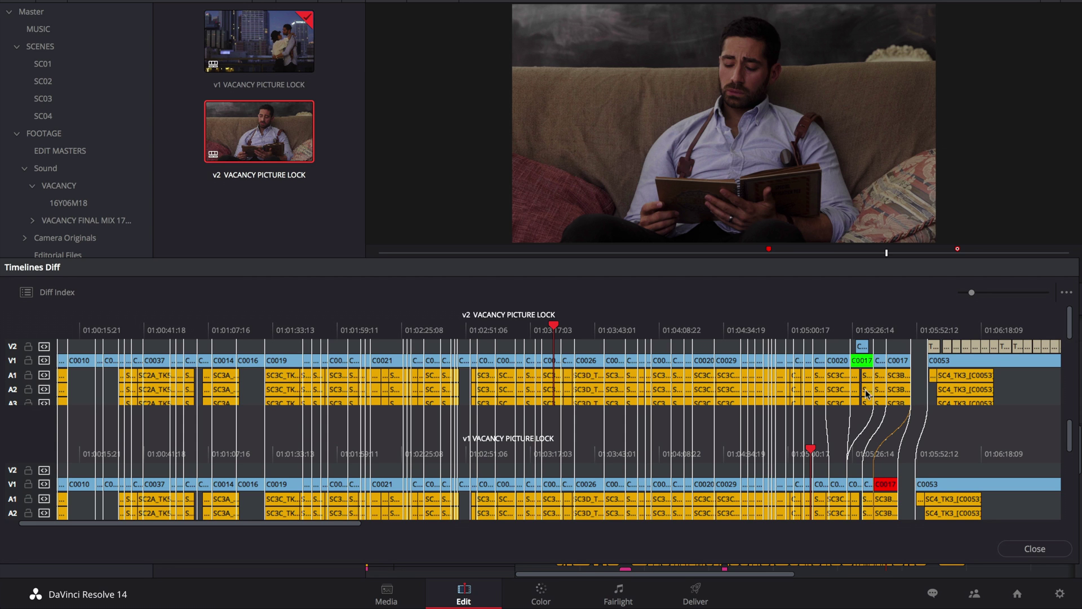
left_click(863, 362)
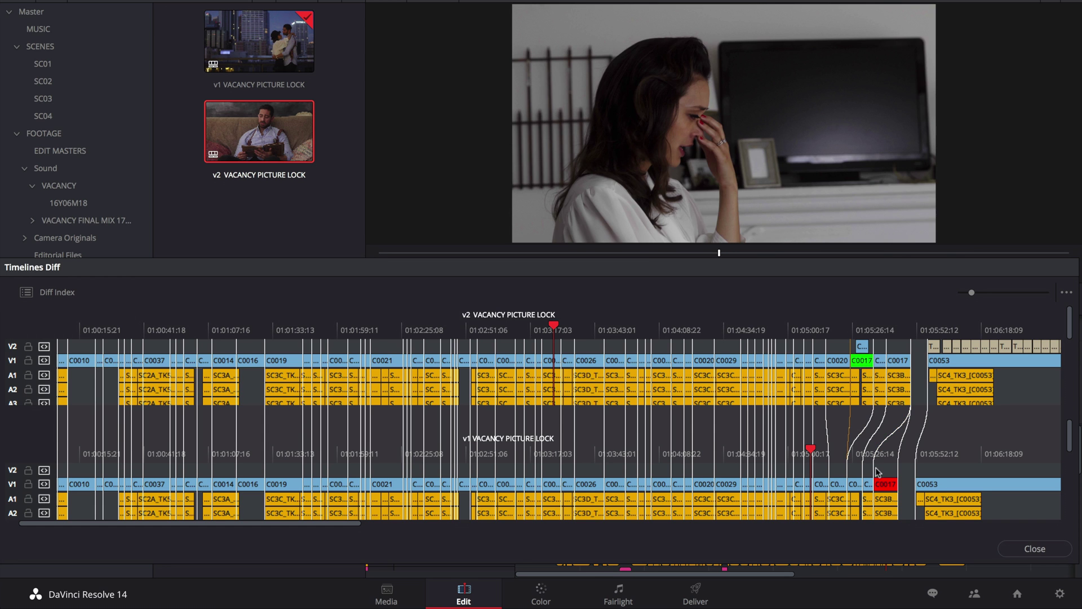
left_click(883, 486)
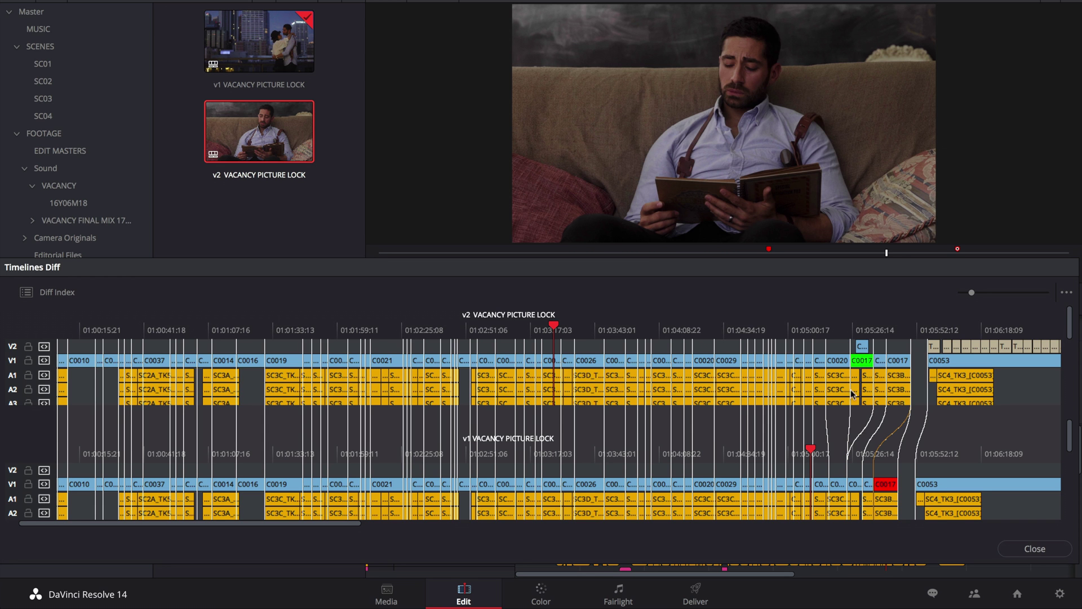
left_click(860, 363)
mouse_move(849, 347)
left_mouse_down()
mouse_move(863, 347)
mouse_move(854, 413)
left_mouse_up()
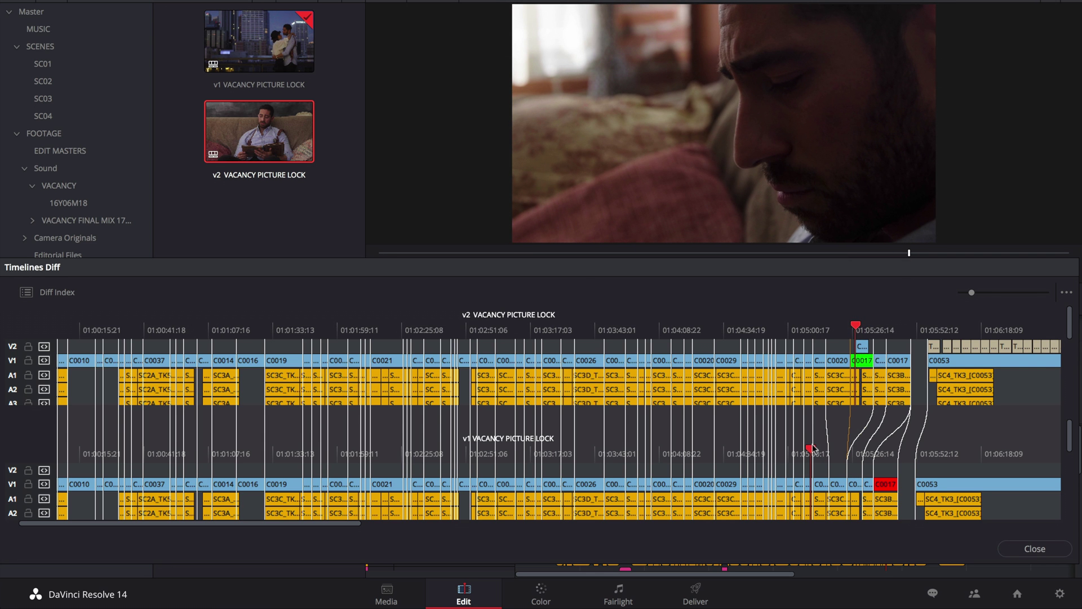
left_click_drag(812, 449, 870, 463)
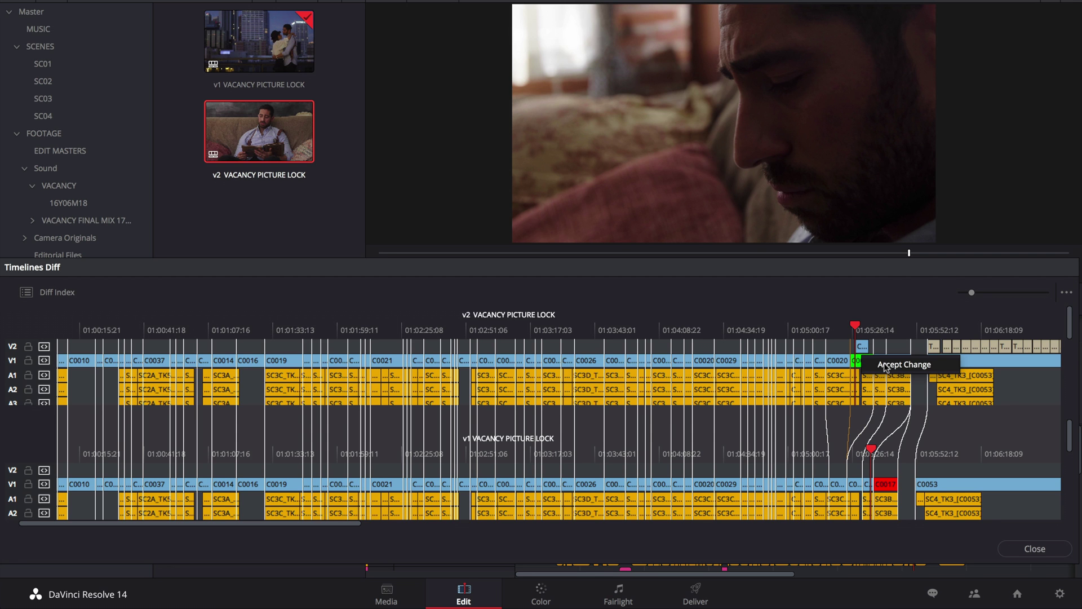
left_click(886, 366)
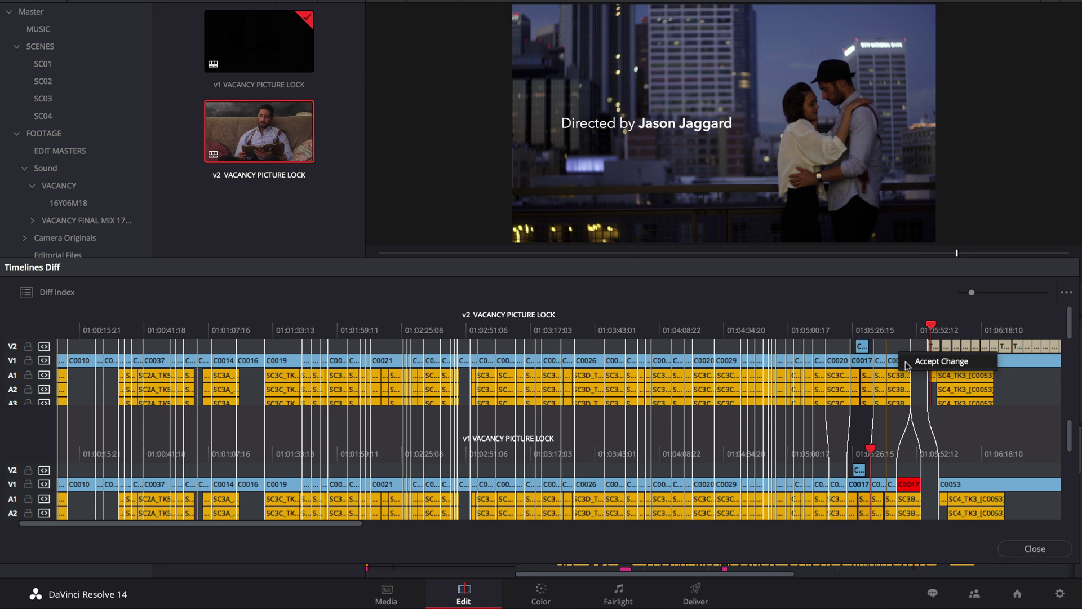
Accept the next differing clip and the ending-section change from v2 into v1.
left_click(905, 365)
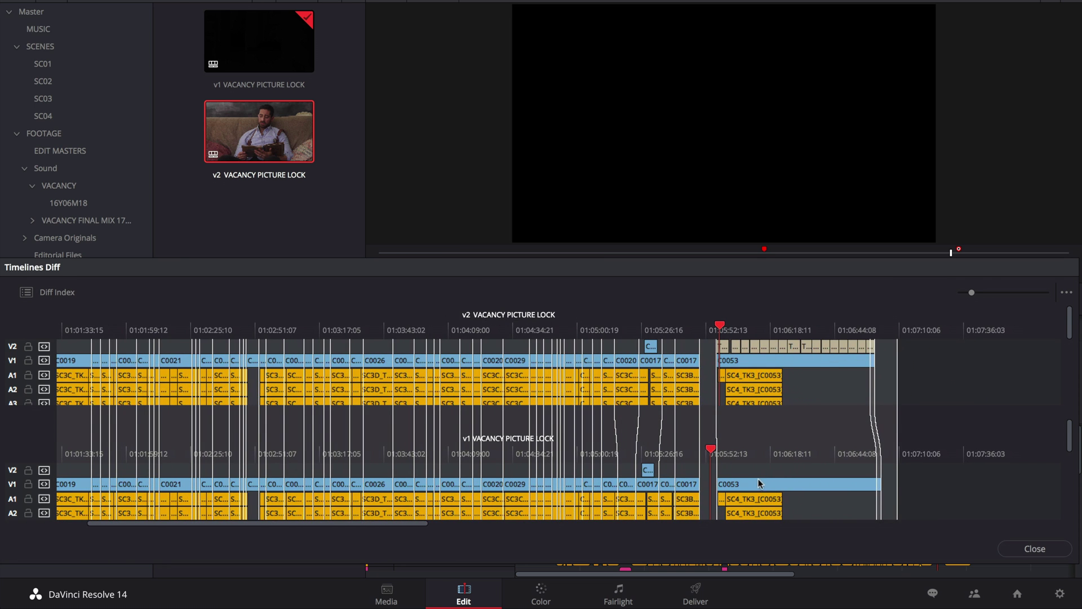
left_click(757, 339)
left_click(767, 345)
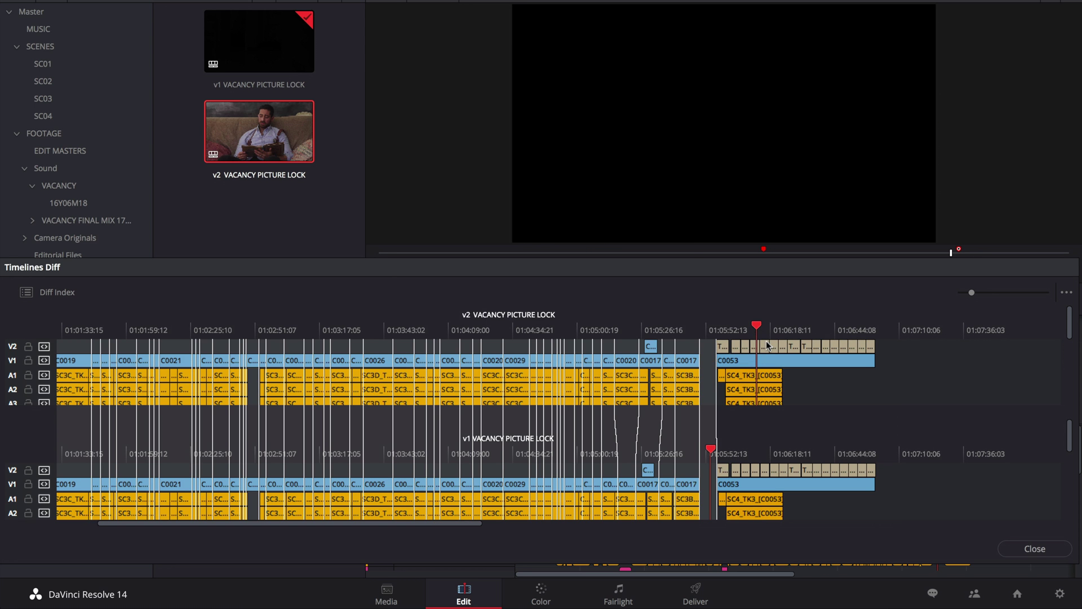